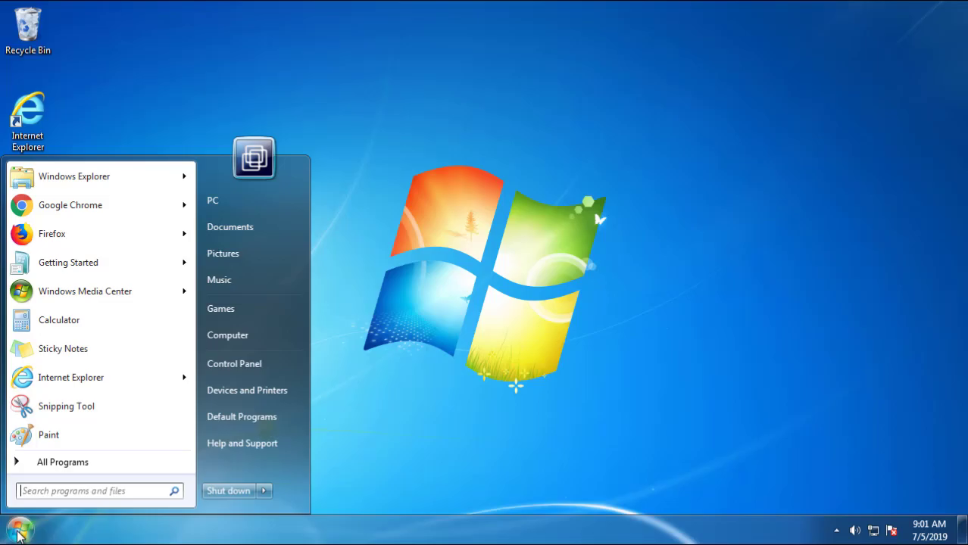
# Open the list of installed programs for uninstalling and sort it by installation date, newest first.
pyautogui.click(243, 363)
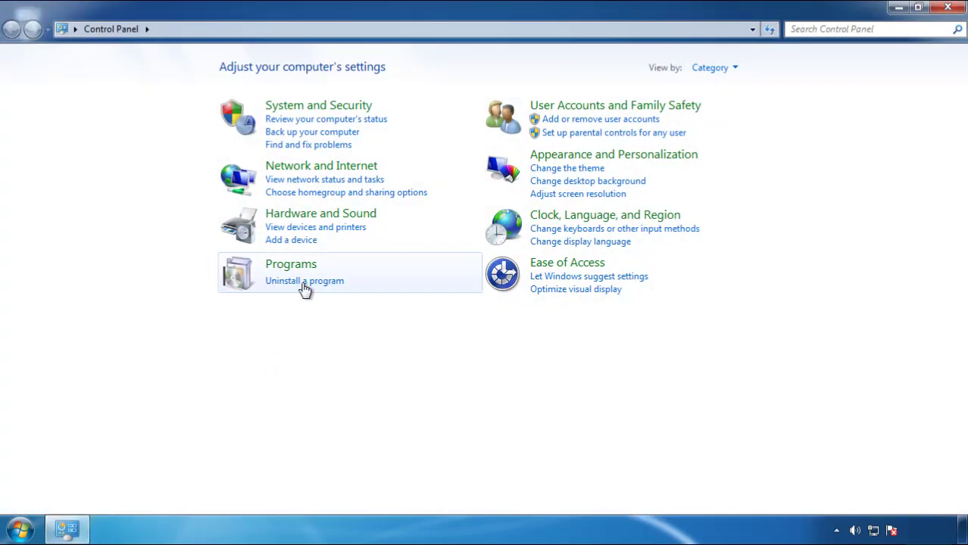
pyautogui.click(304, 287)
pyautogui.click(567, 144)
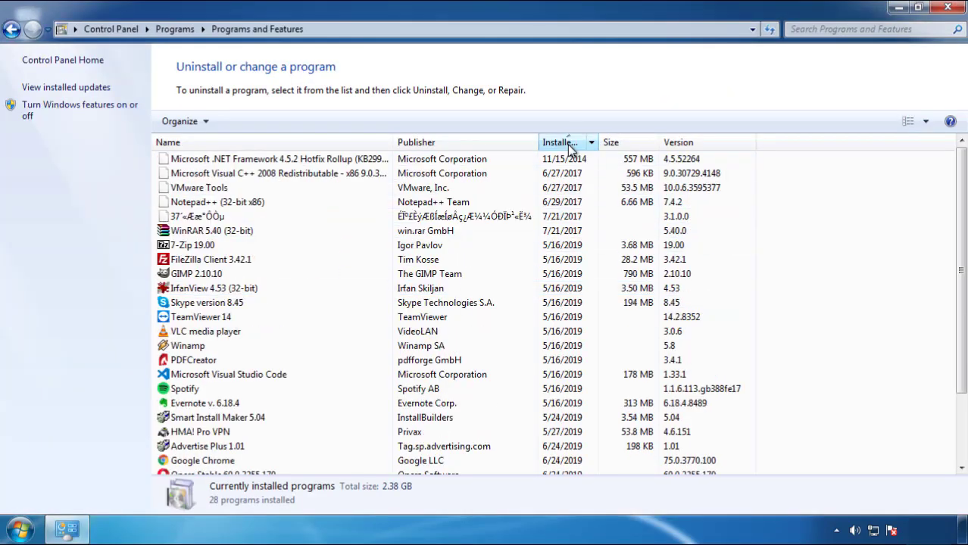
pyautogui.click(567, 144)
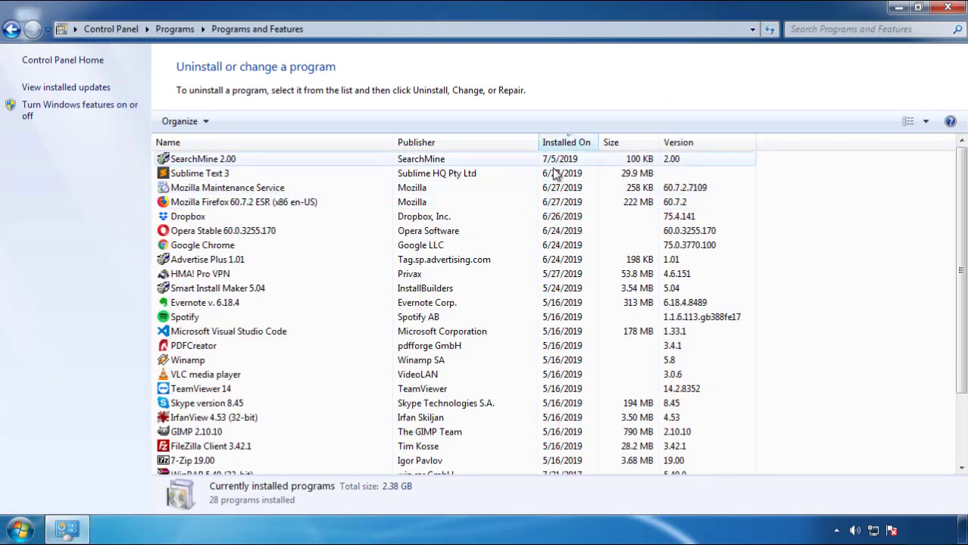
# Uninstall SearchMine 2.00 and close the installed programs window.
pyautogui.click(204, 160)
pyautogui.click(243, 123)
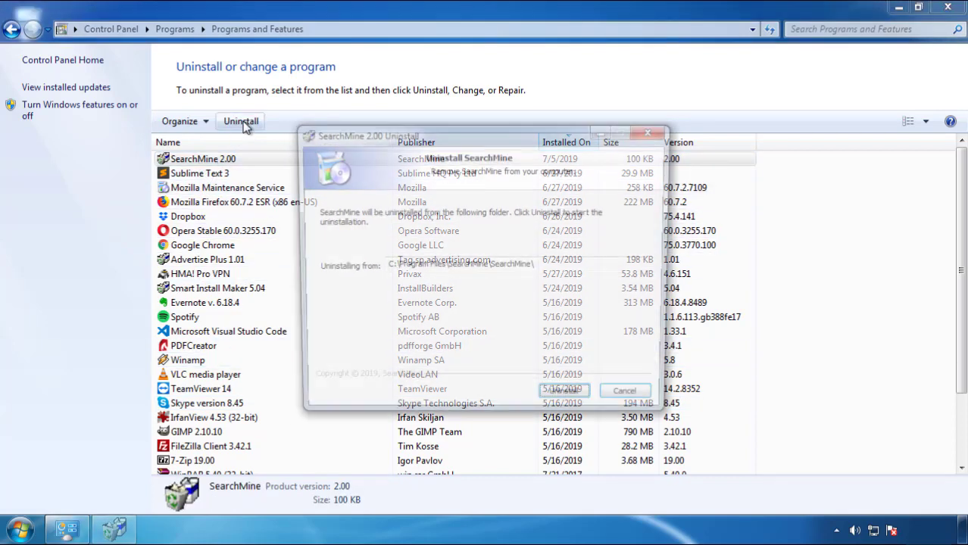
pyautogui.click(567, 402)
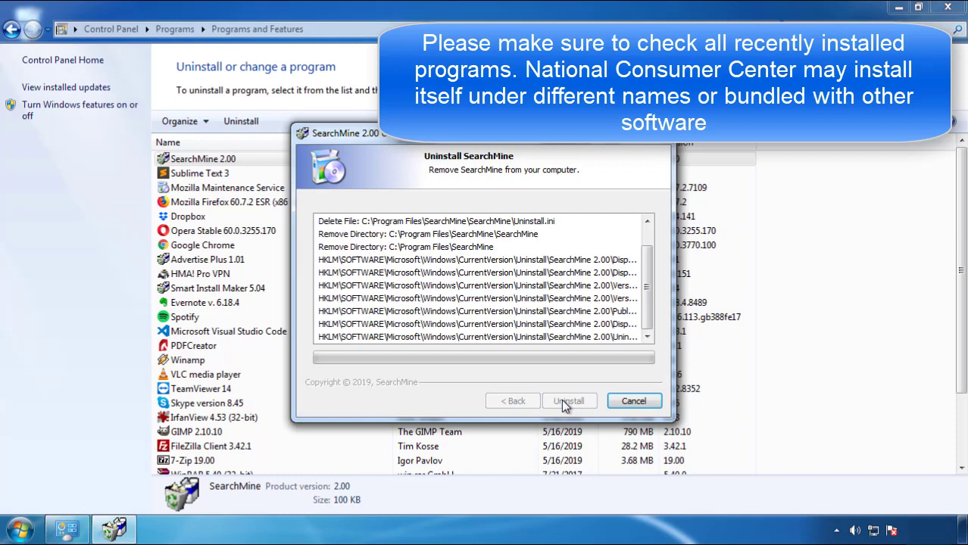
pyautogui.click(567, 401)
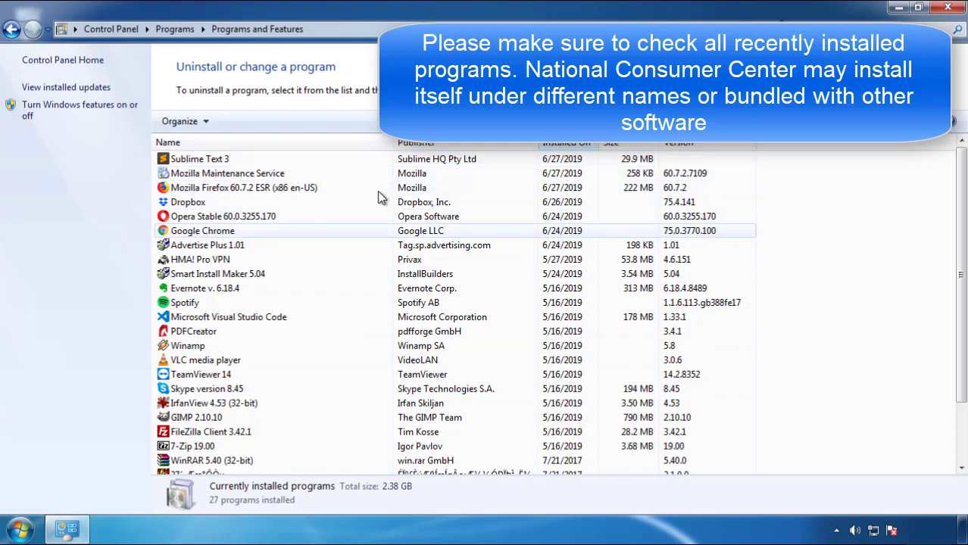
pyautogui.click(949, 9)
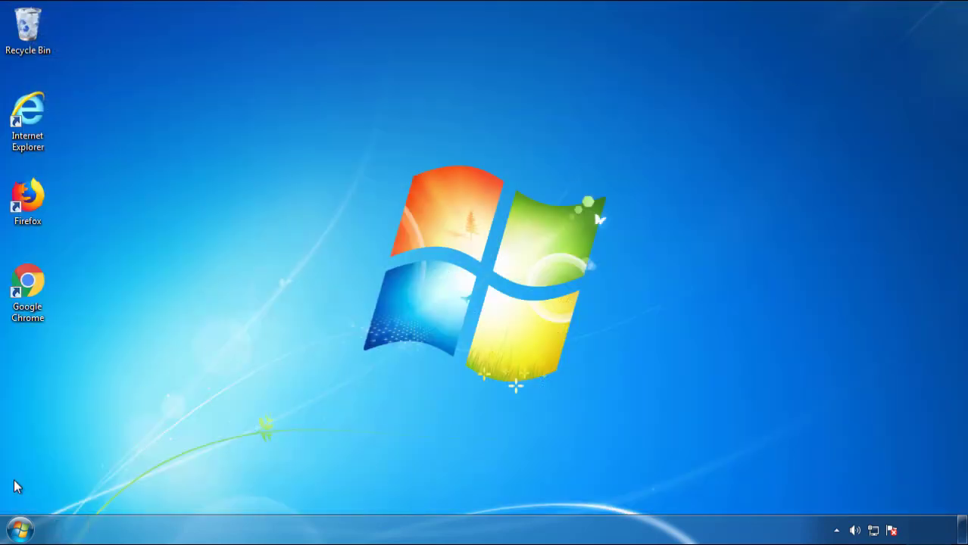
# Restart the computer and boot Windows 7 into Safe Mode from the advanced boot options.
pyautogui.click(19, 528)
pyautogui.click(263, 491)
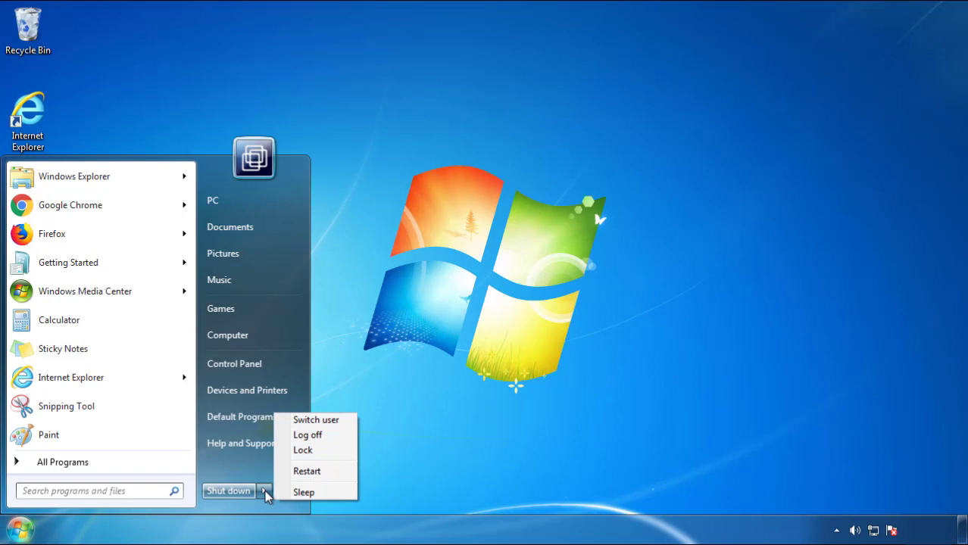
pyautogui.click(504, 443)
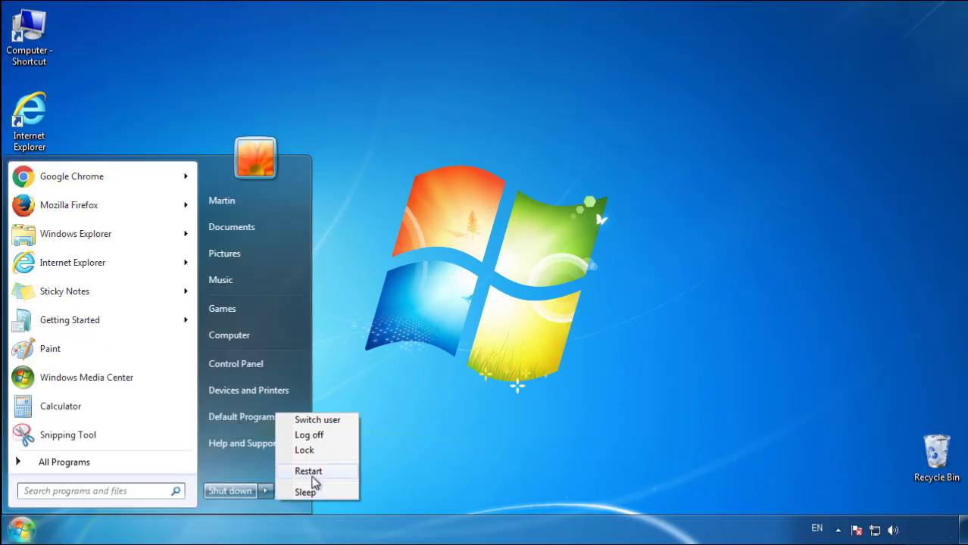
pyautogui.click(314, 477)
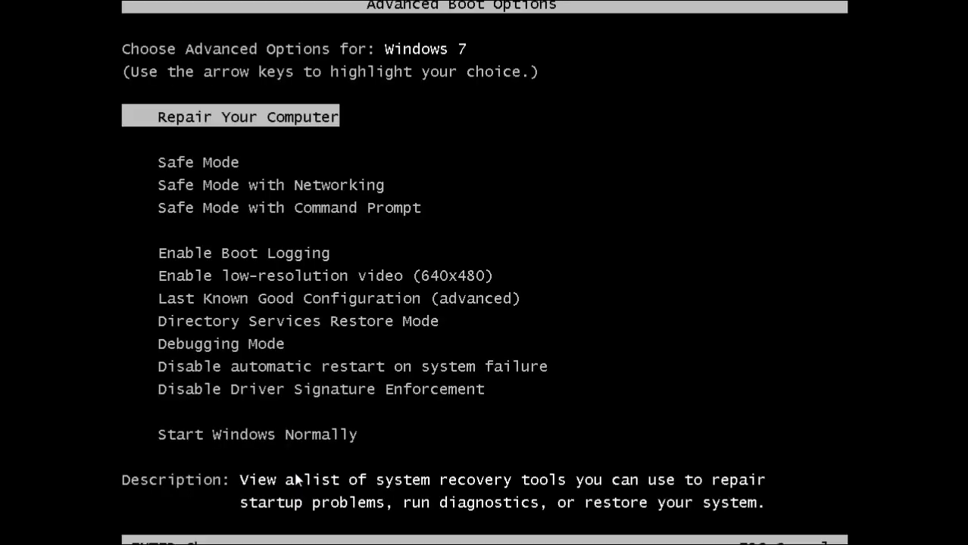
pyautogui.press('Down')
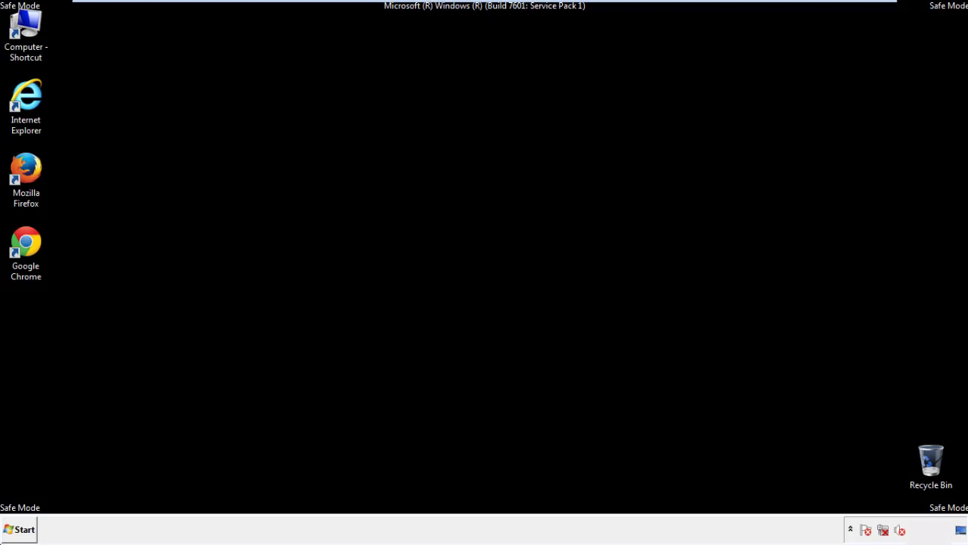
# Open Mozilla Firefox and decline to make it the default browser.
pyautogui.doubleClick(35, 176)
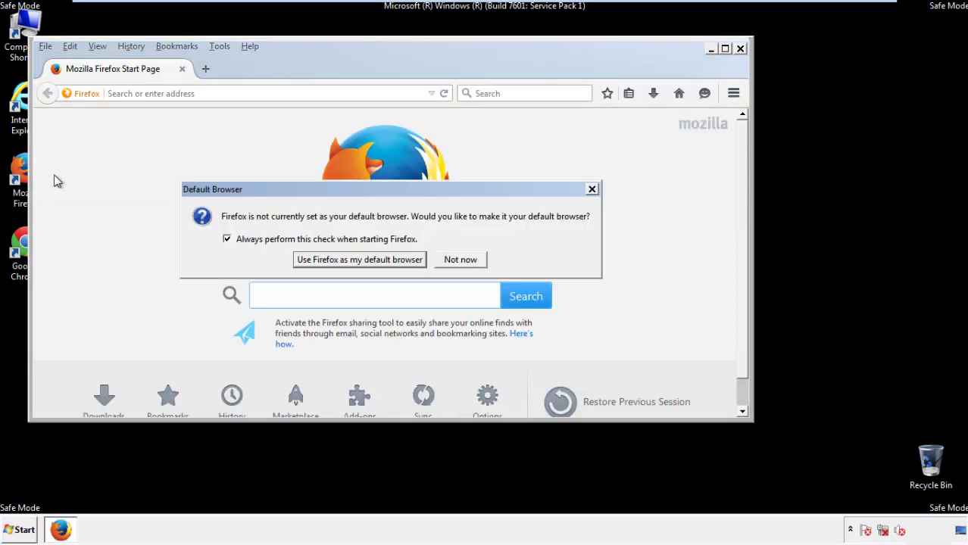
pyautogui.click(464, 261)
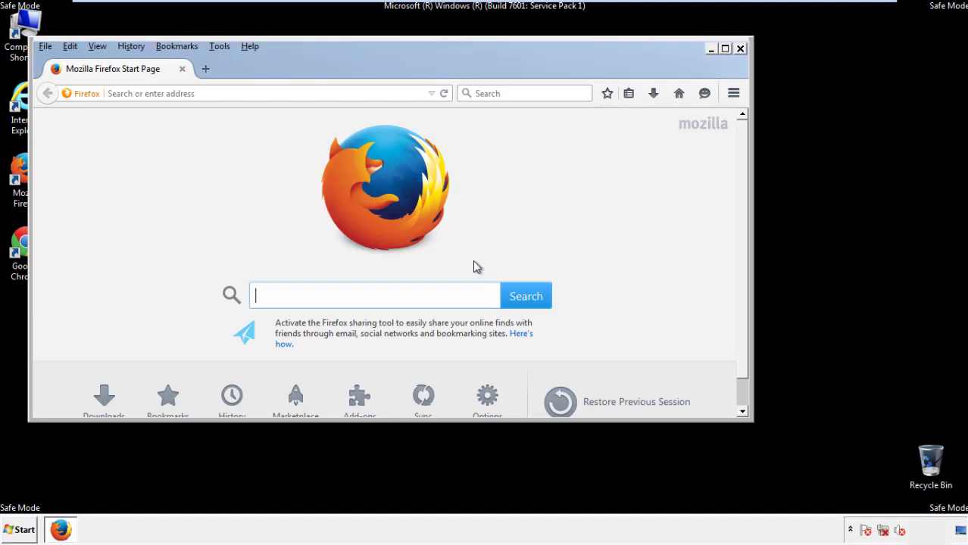
# Hide the Firefox menu bar and show it again.
pyautogui.rightClick(298, 67)
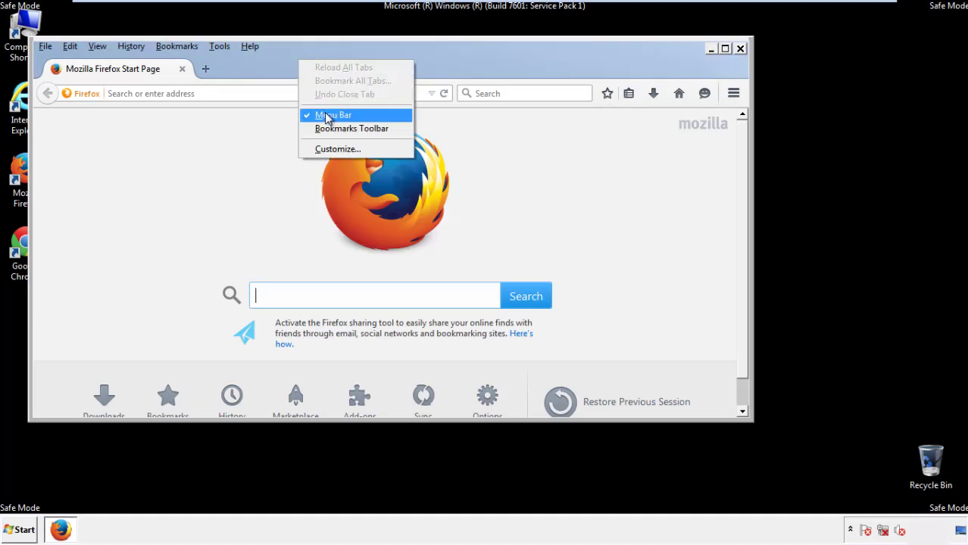
pyautogui.click(326, 114)
pyautogui.rightClick(305, 61)
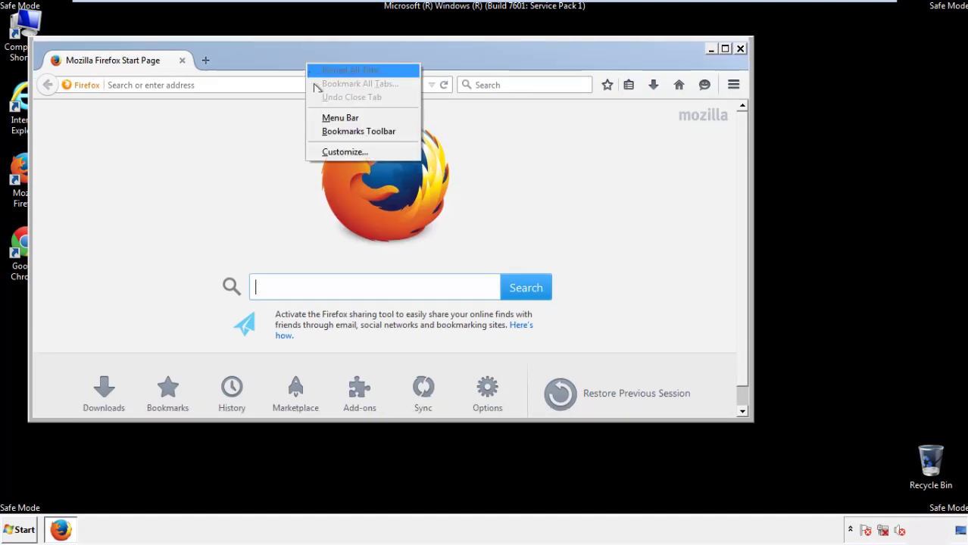
pyautogui.click(326, 118)
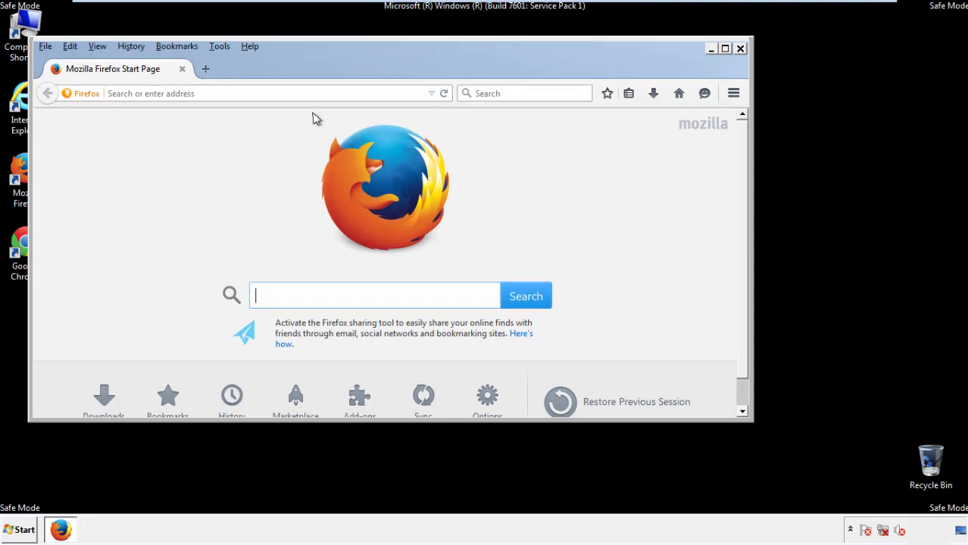
# Clear the Firefox history with the time range Everything, keeping all available items selected, including Offline Website Data and Site Preferences.
pyautogui.click(136, 49)
pyautogui.click(148, 76)
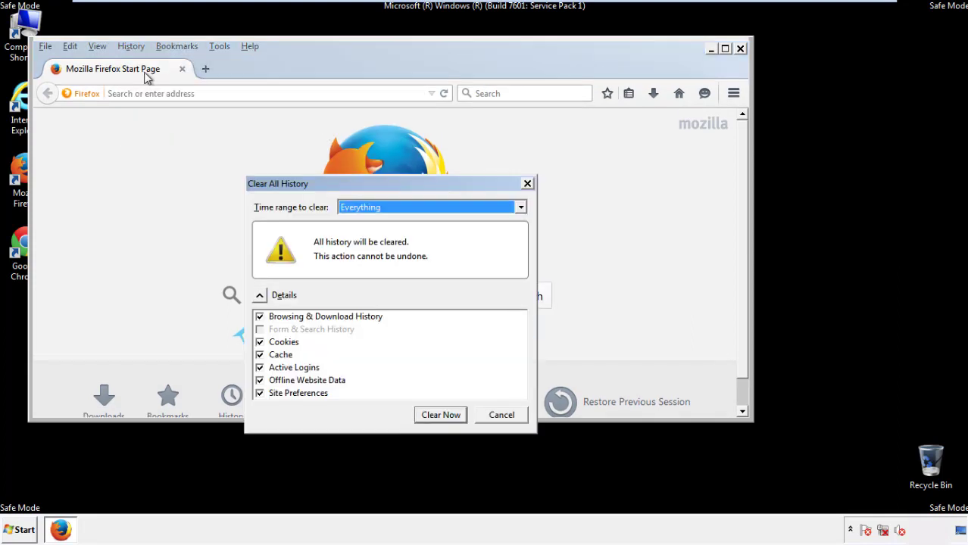
pyautogui.click(361, 211)
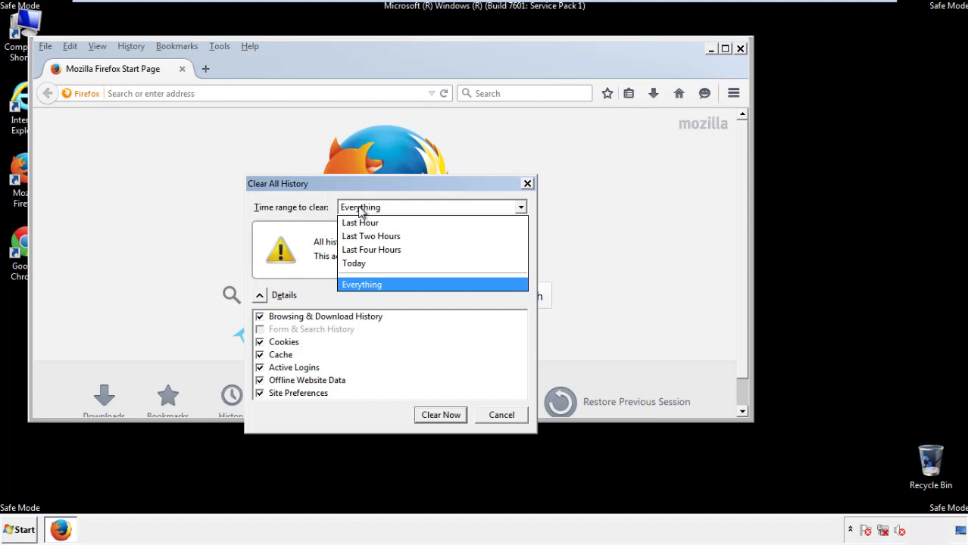
pyautogui.click(362, 282)
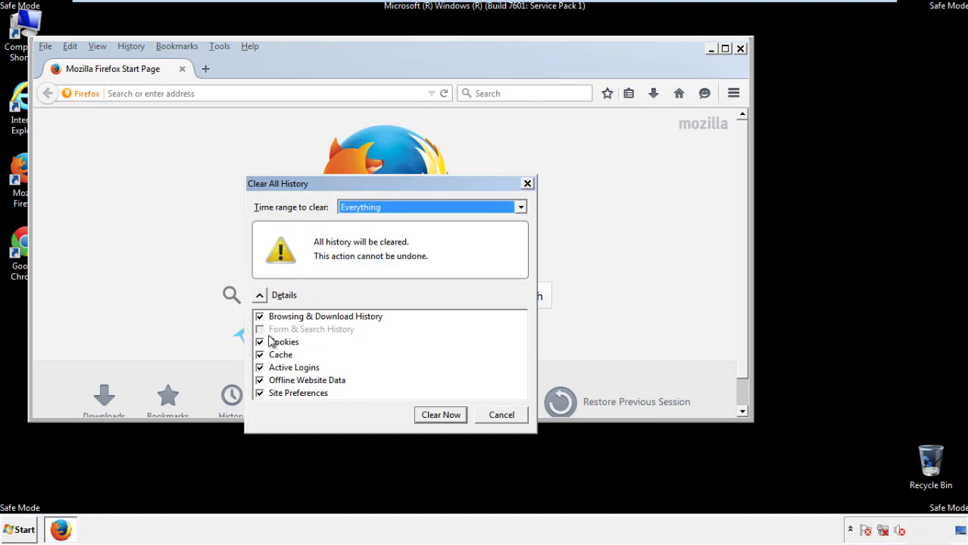
pyautogui.click(259, 380)
pyautogui.click(260, 380)
pyautogui.click(260, 393)
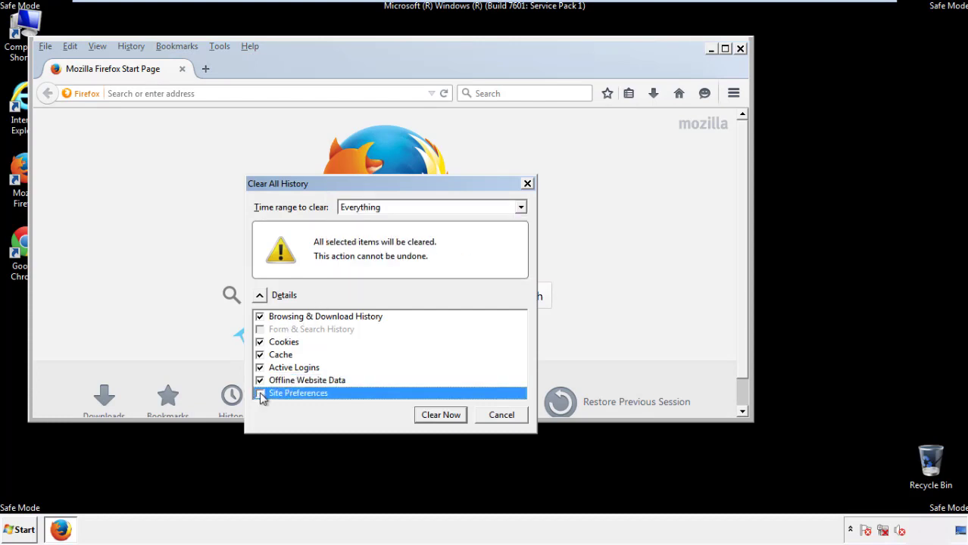
pyautogui.click(259, 394)
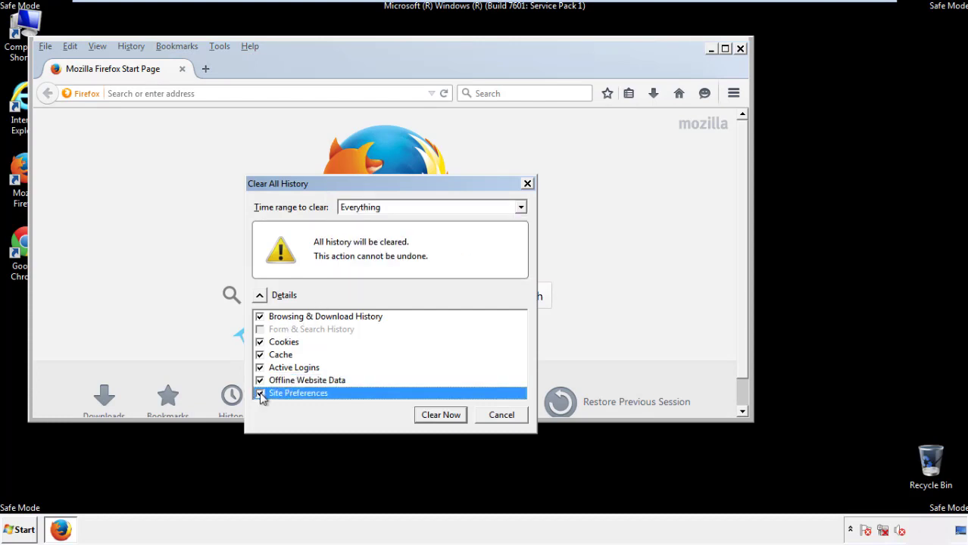
pyautogui.click(440, 416)
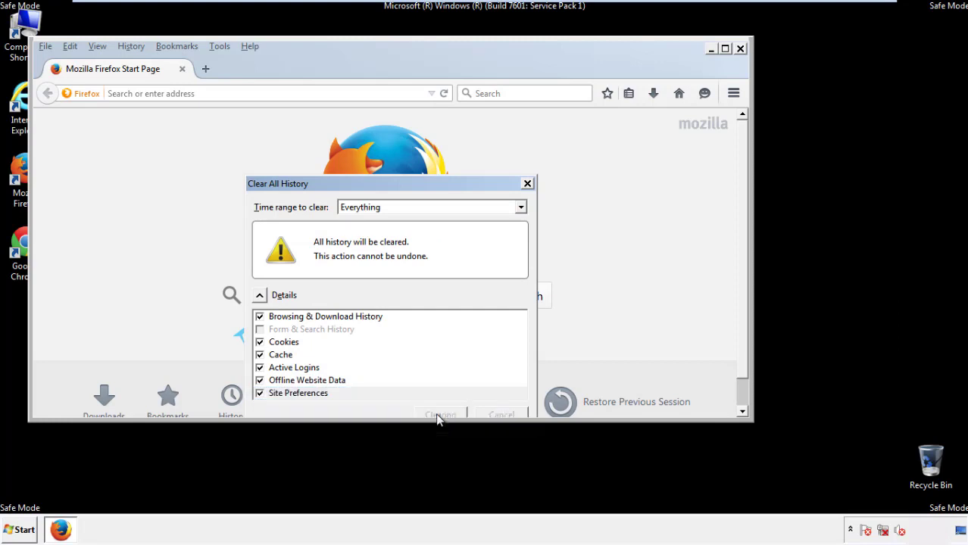
# Refresh Firefox to its default settings from the Troubleshooting Information page, finish the import wizard and close the browser.
pyautogui.click(250, 46)
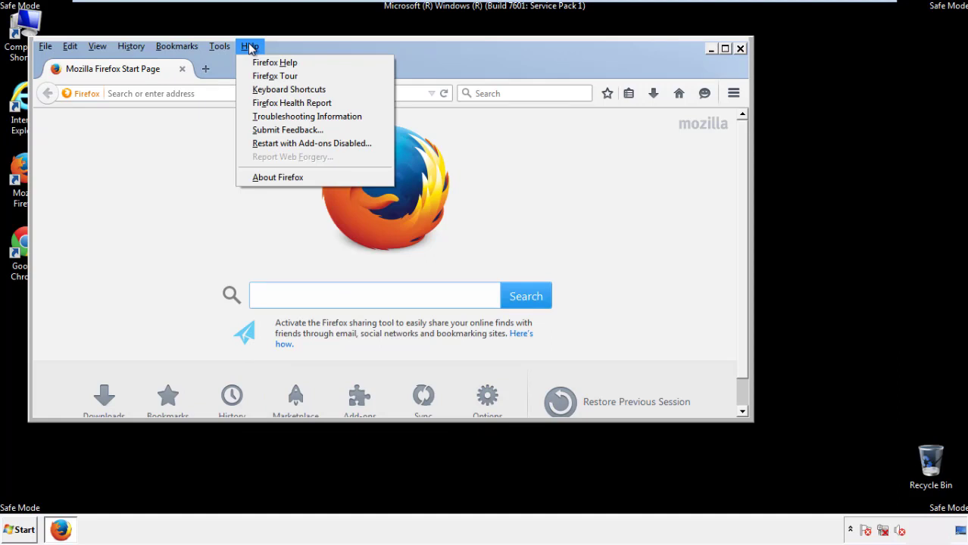
pyautogui.click(280, 116)
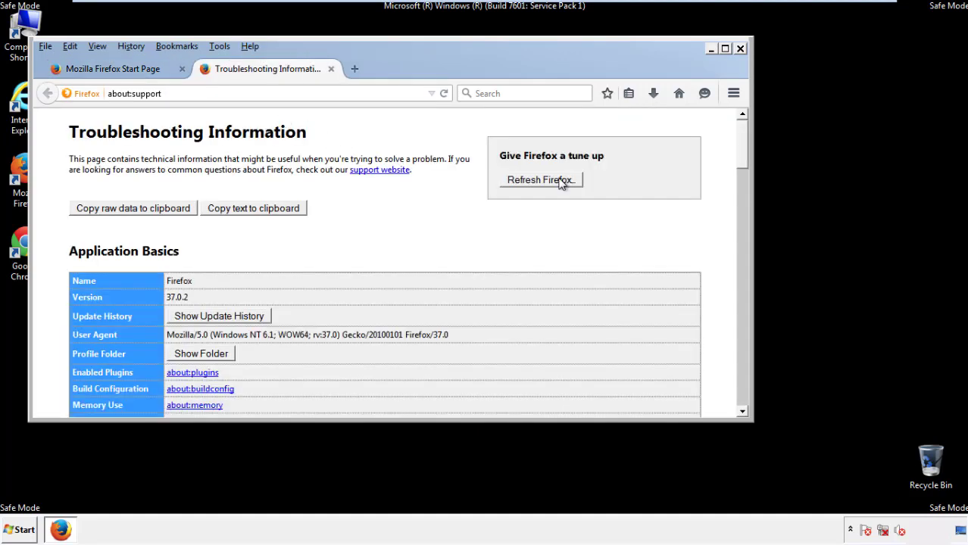
pyautogui.click(560, 183)
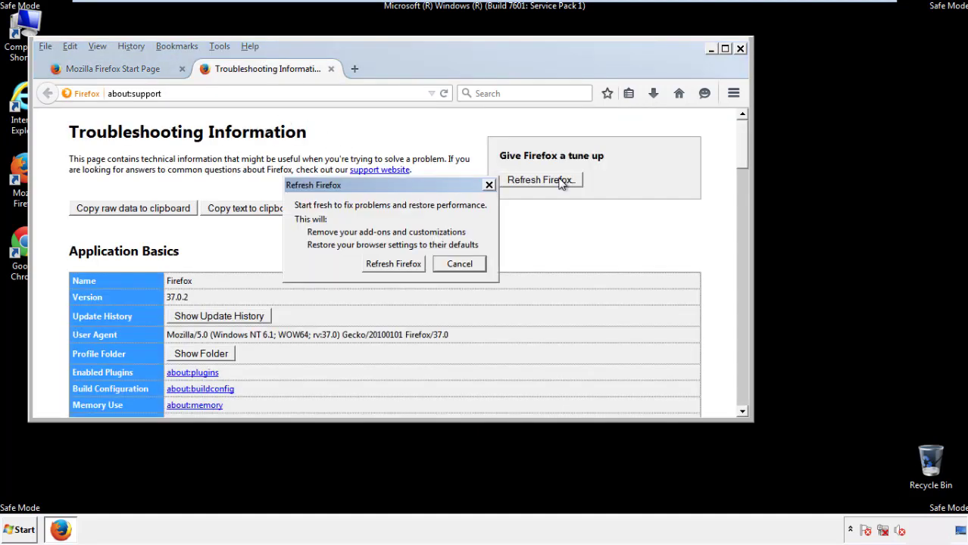
pyautogui.click(394, 265)
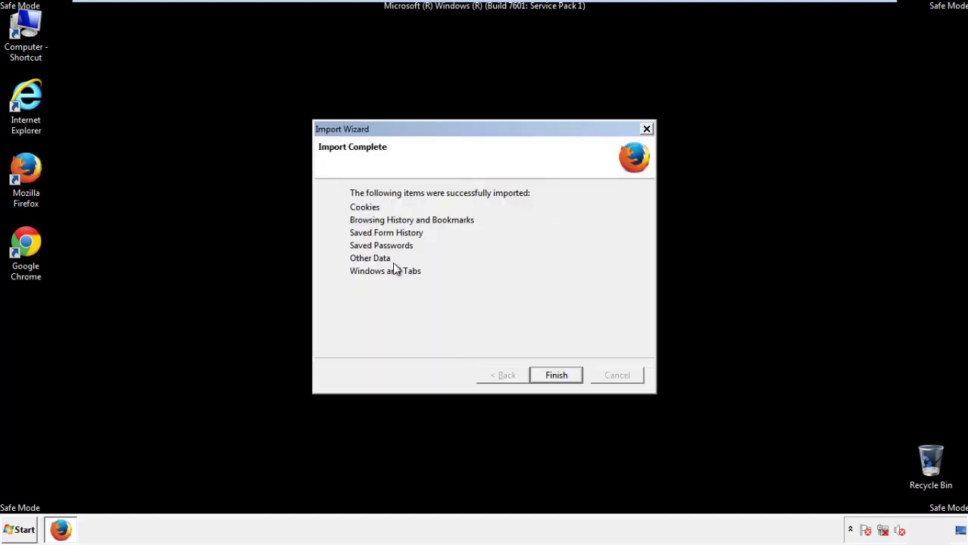
pyautogui.click(556, 376)
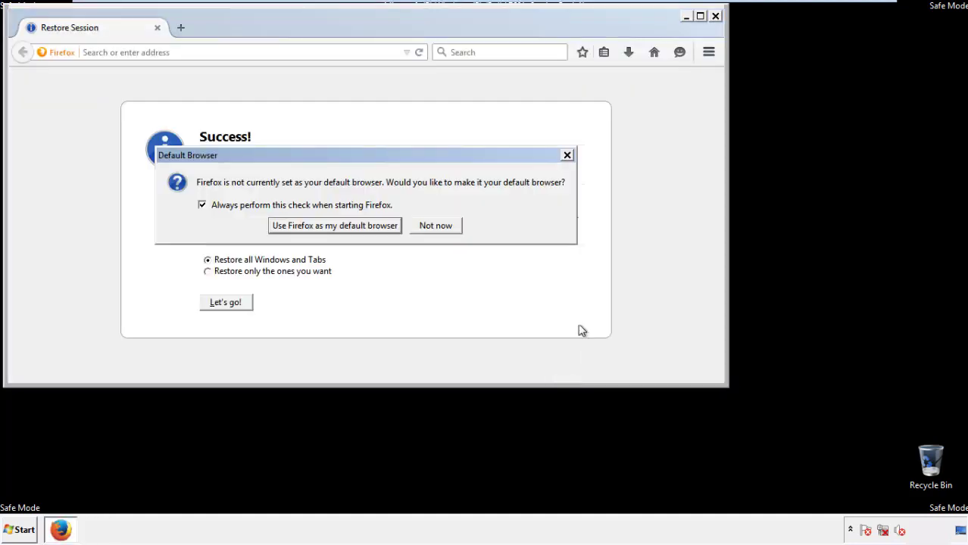
pyautogui.click(438, 226)
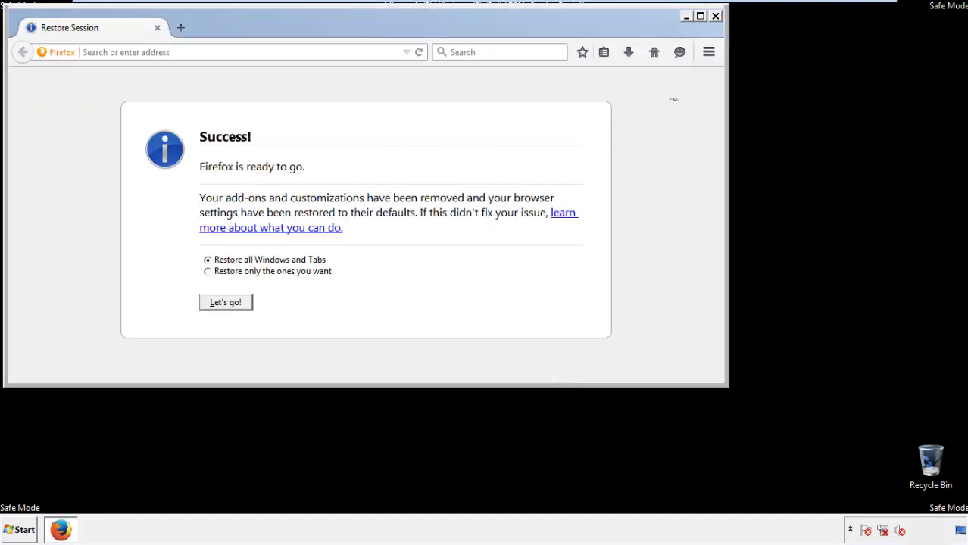
pyautogui.click(715, 16)
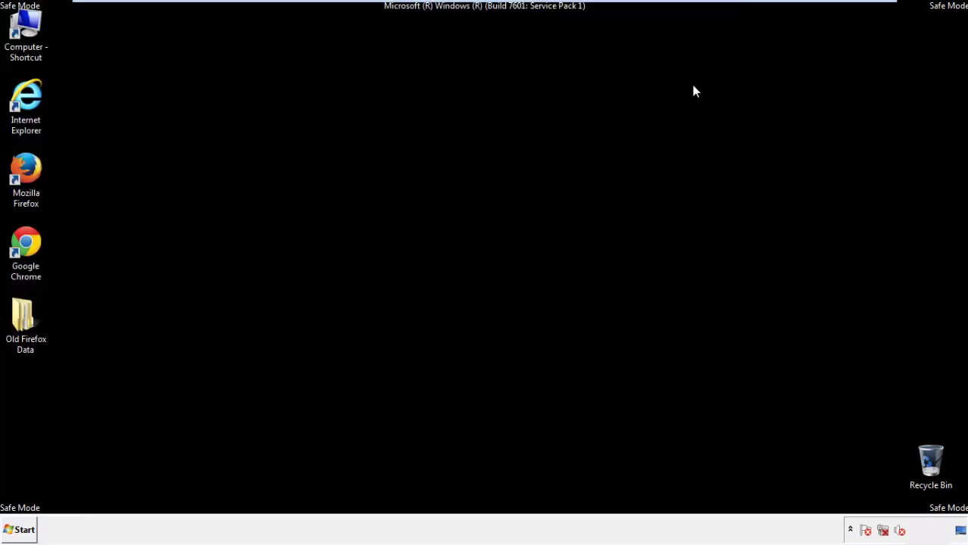
# Open Google Chrome and tell it not to ask again about being the default browser.
pyautogui.click(23, 241)
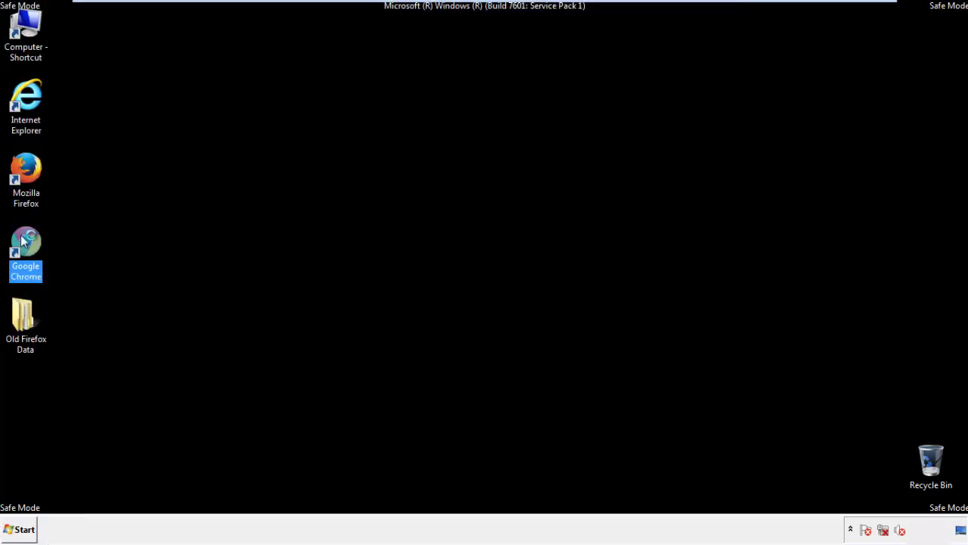
pyautogui.doubleClick(23, 241)
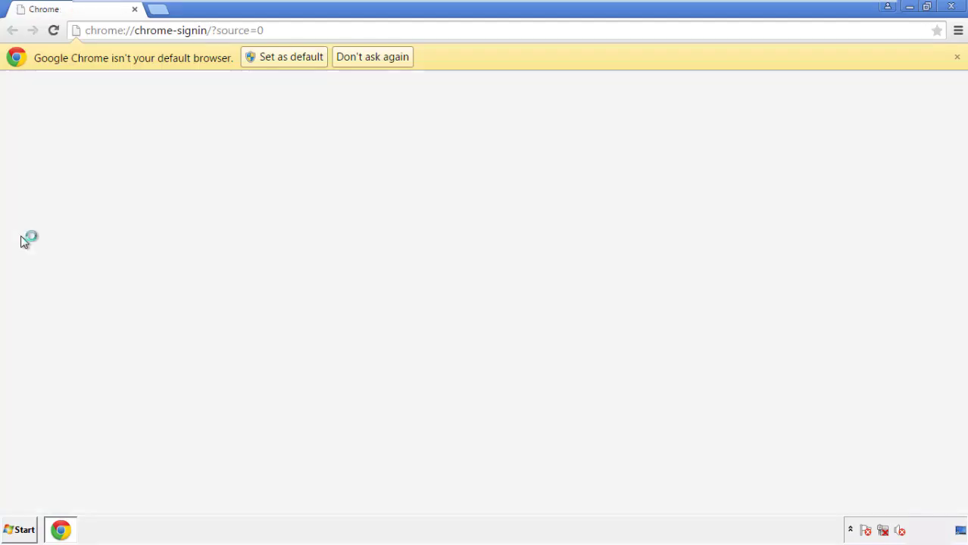
pyautogui.click(388, 61)
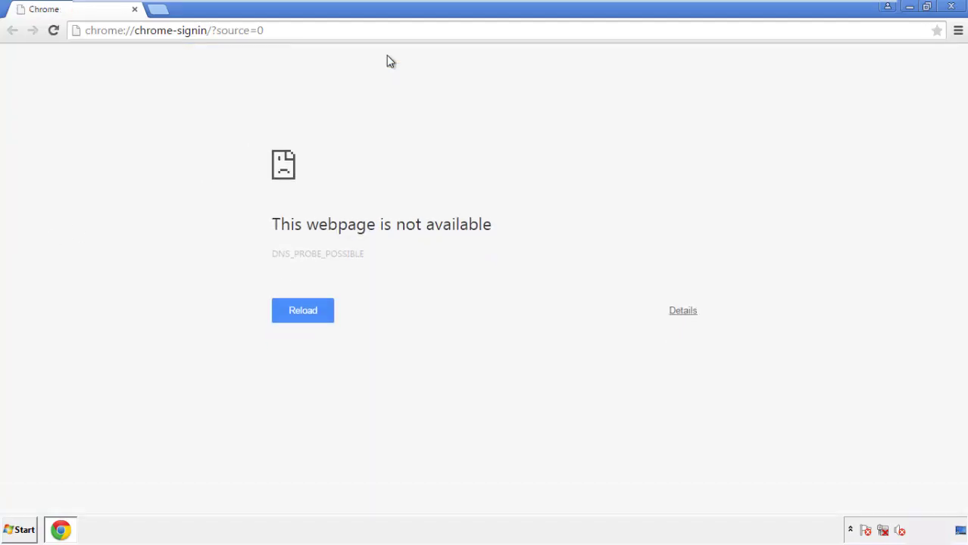
# Clear Chrome's browsing data from the beginning of time, adding Autofill form data and Hosted app data to the preselected items.
pyautogui.click(959, 34)
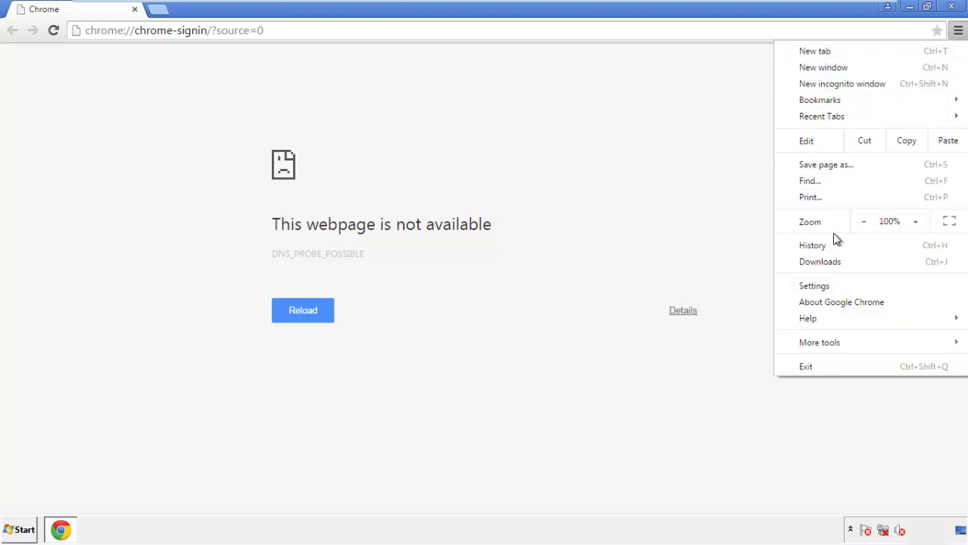
pyautogui.click(818, 287)
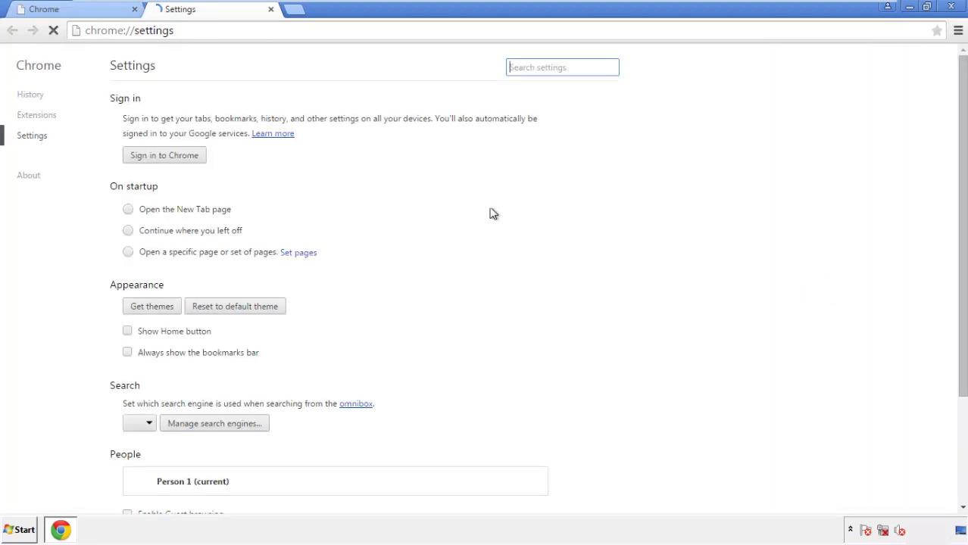
pyautogui.click(33, 97)
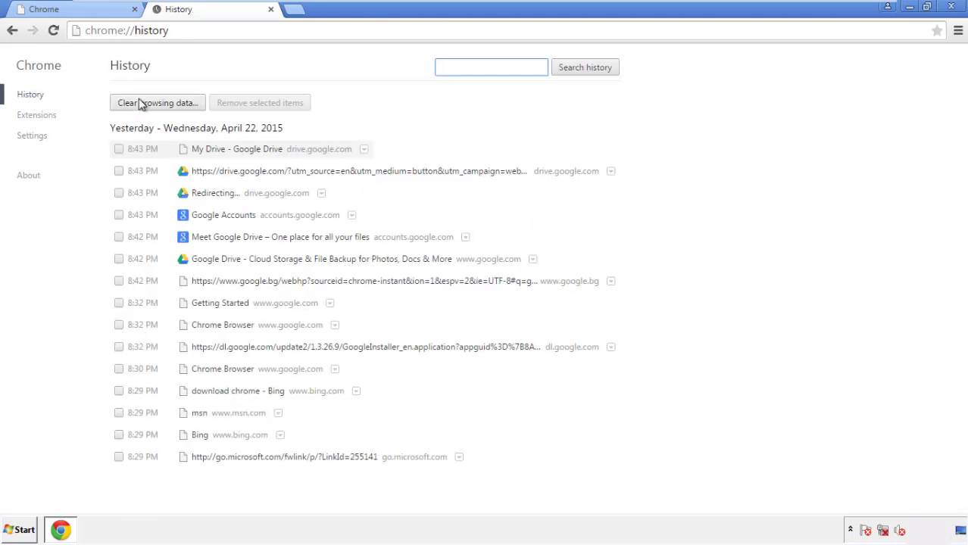
pyautogui.click(145, 106)
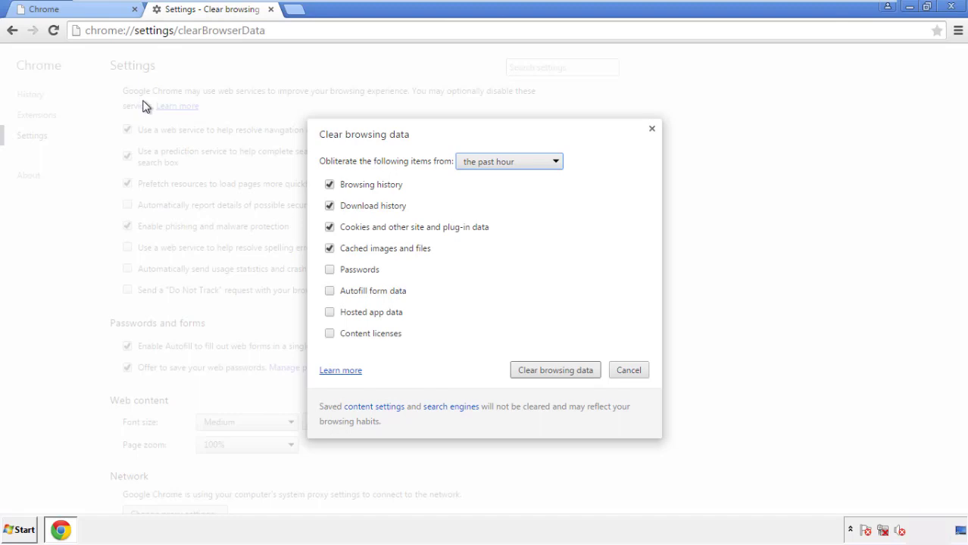
pyautogui.click(487, 163)
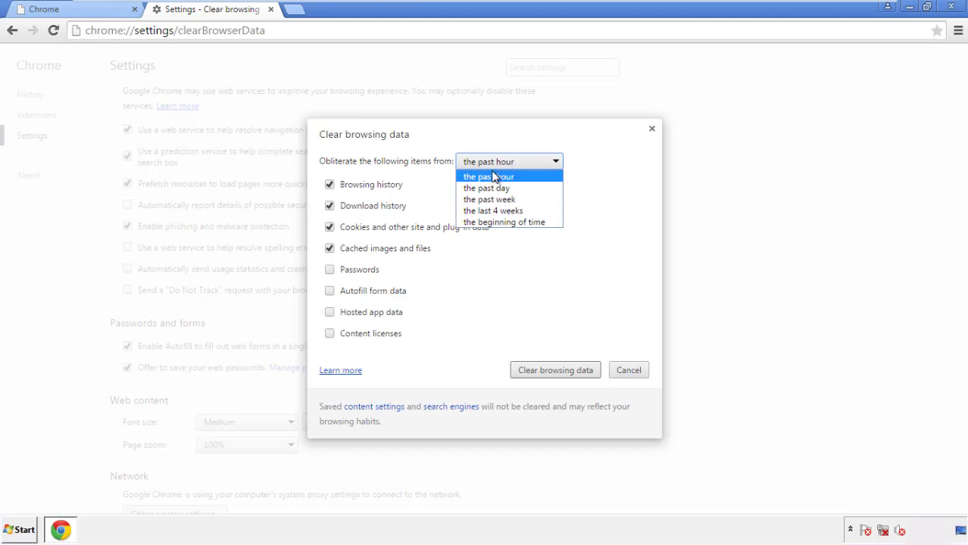
pyautogui.click(485, 224)
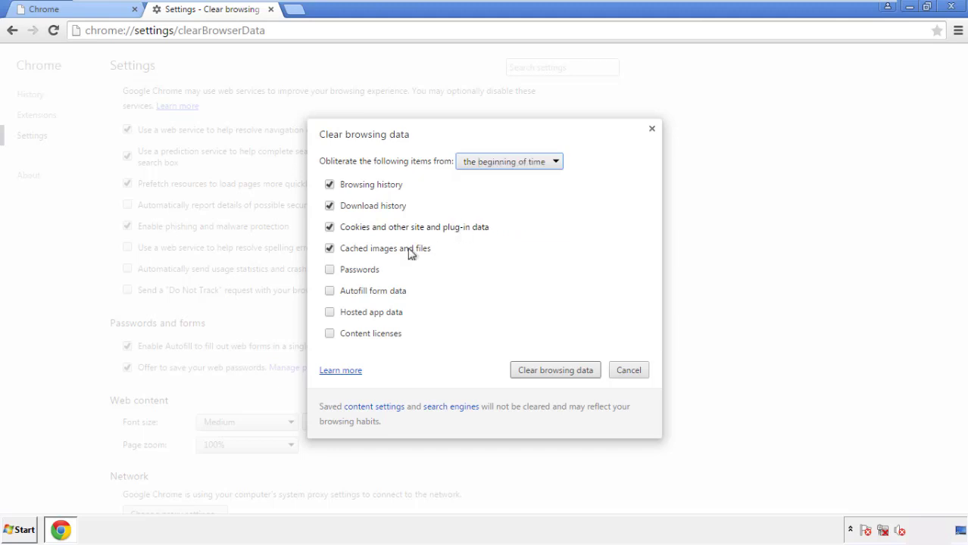
pyautogui.click(335, 292)
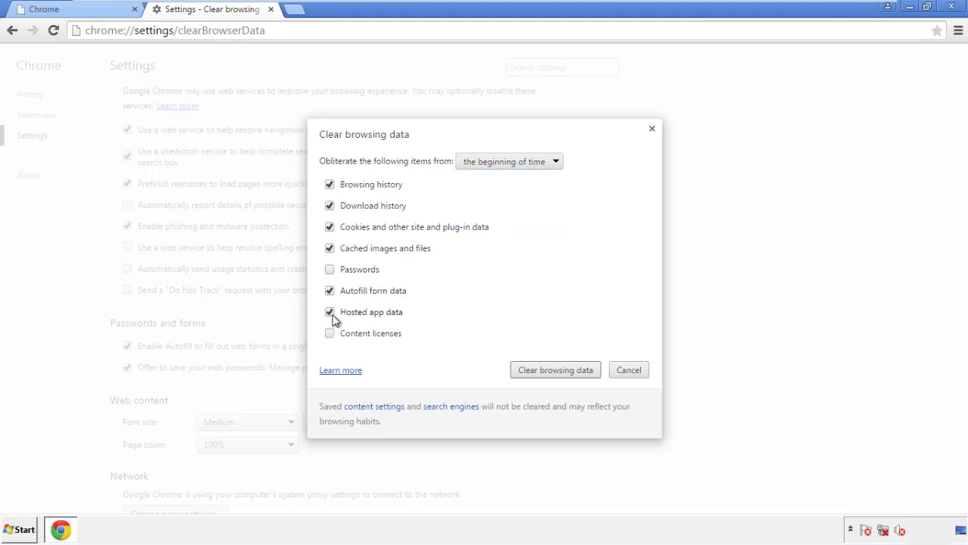
pyautogui.click(547, 371)
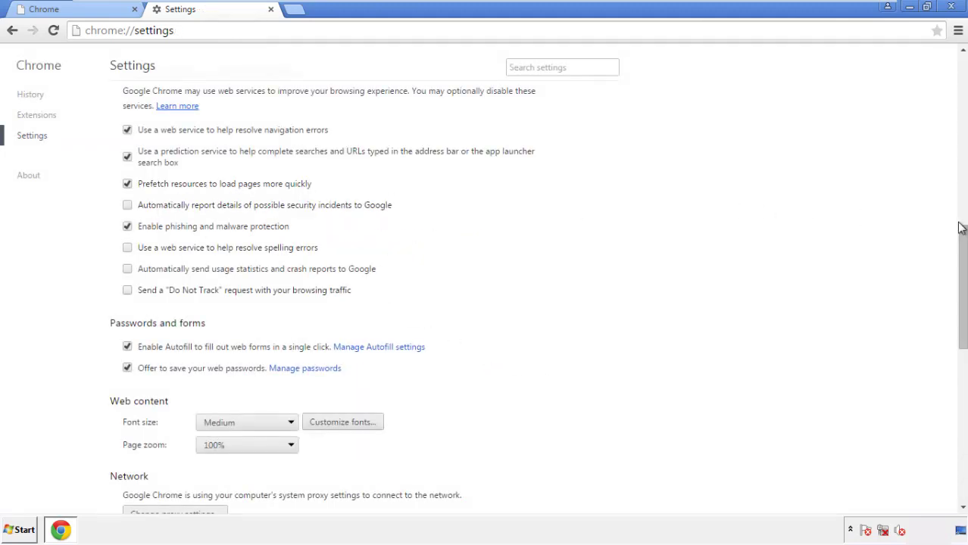
# Reset the Chrome settings to their original defaults and close the browser.
pyautogui.moveTo(961, 228); pyautogui.dragTo(961, 415)
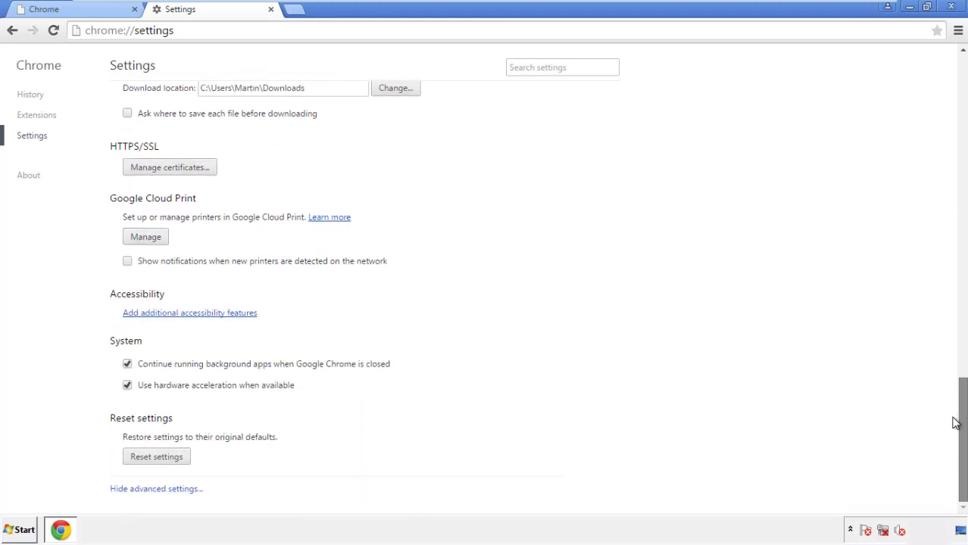
pyautogui.click(184, 460)
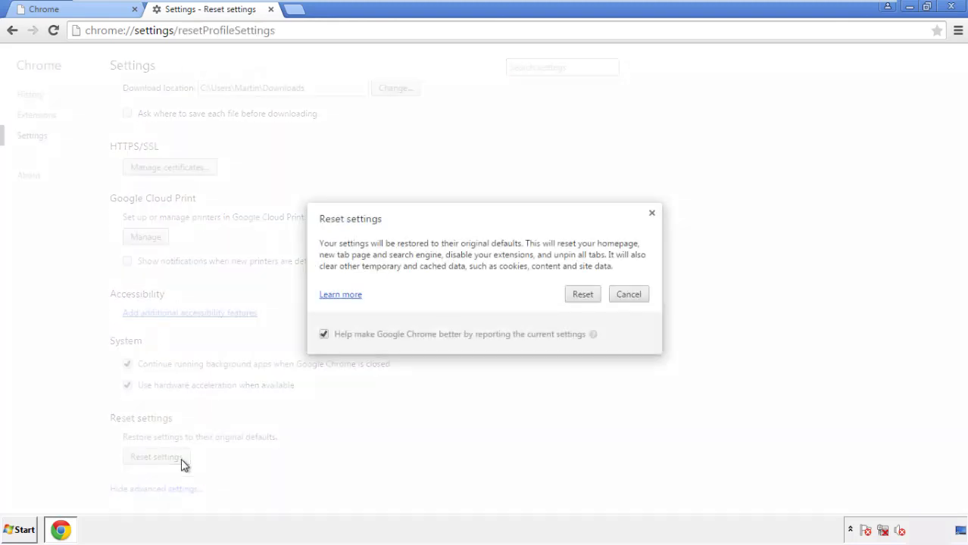
pyautogui.click(583, 294)
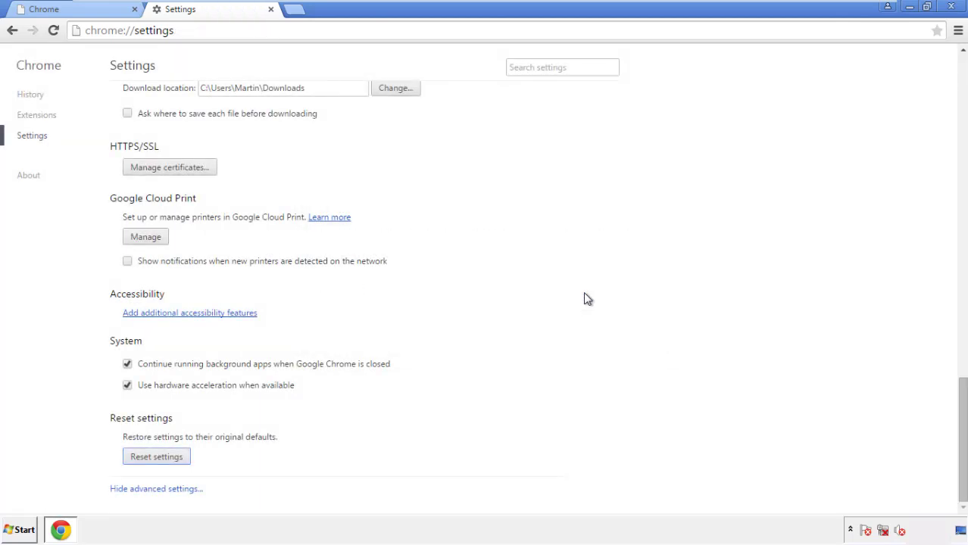
pyautogui.click(952, 6)
pyautogui.click(521, 245)
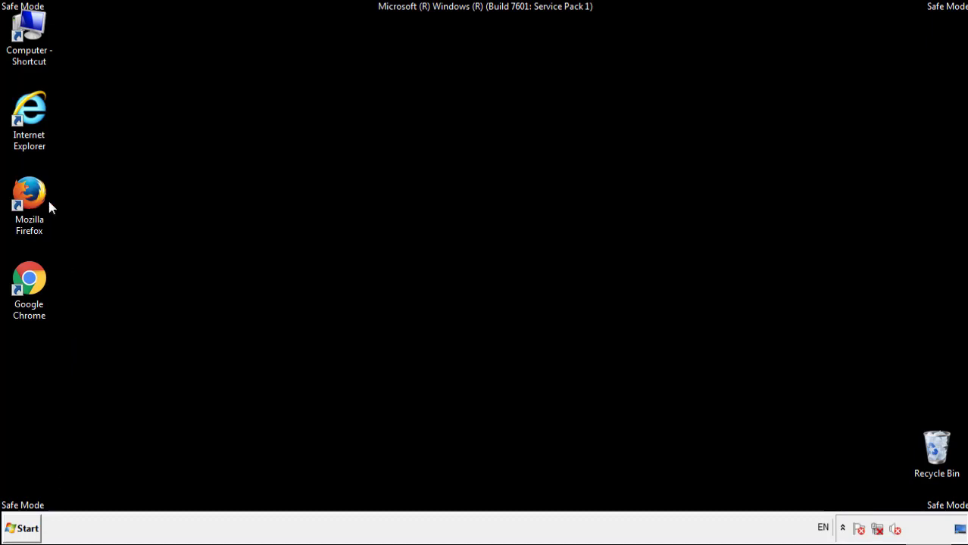
# Open Firefox, remove the Search Mine extension in the Add-ons Manager and close the browser.
pyautogui.doubleClick(37, 189)
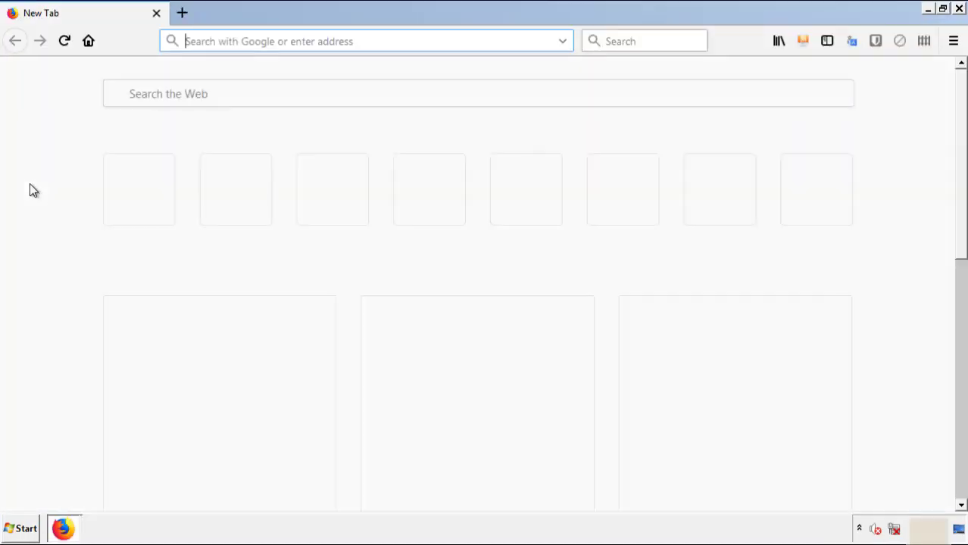
pyautogui.click(953, 41)
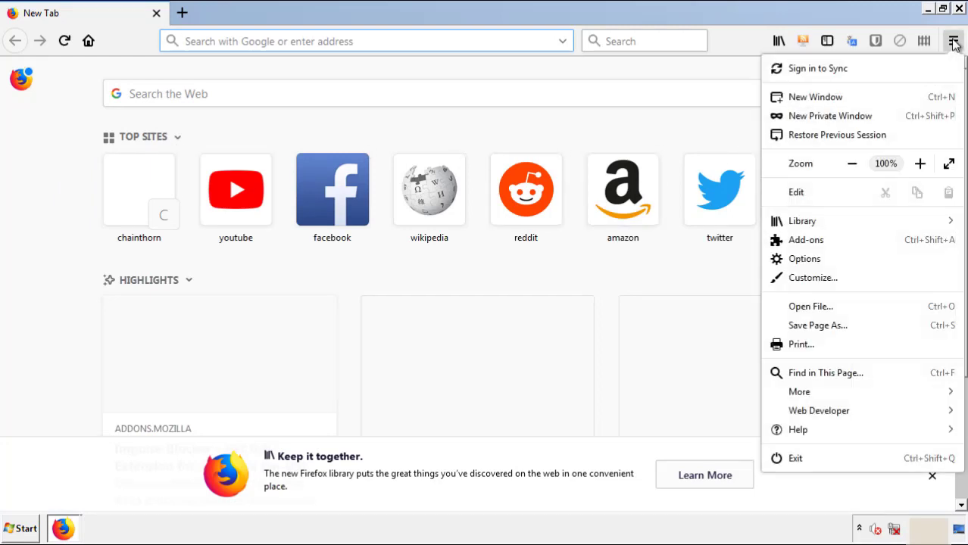
pyautogui.click(892, 247)
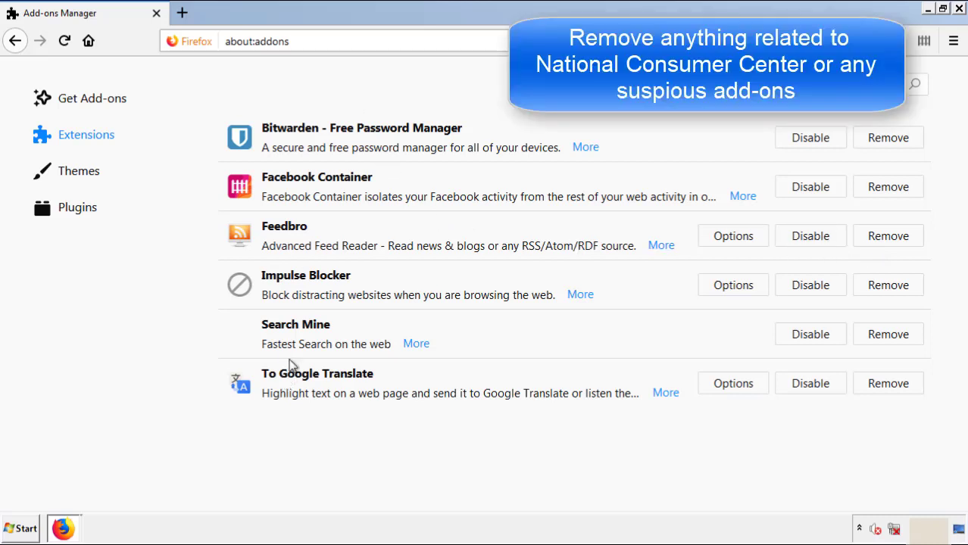
pyautogui.click(885, 342)
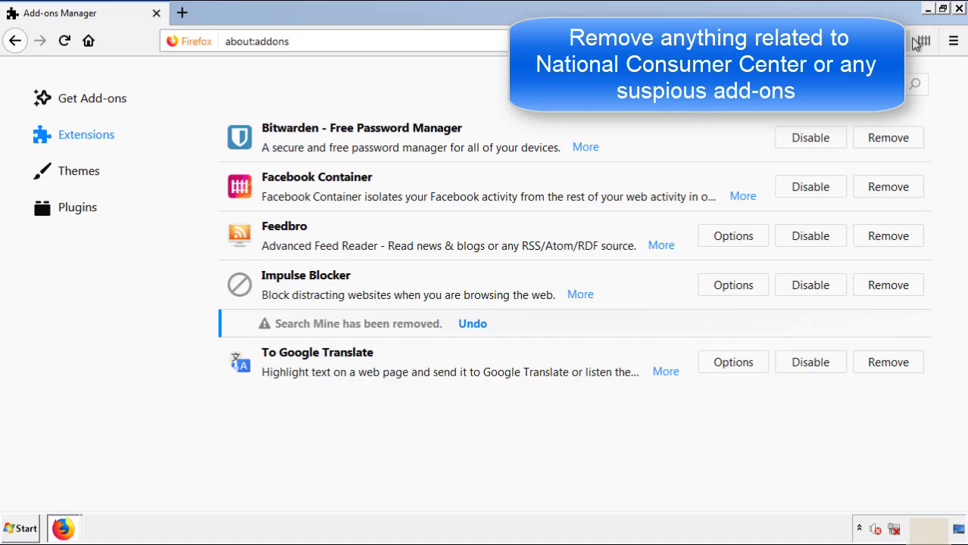
pyautogui.click(960, 9)
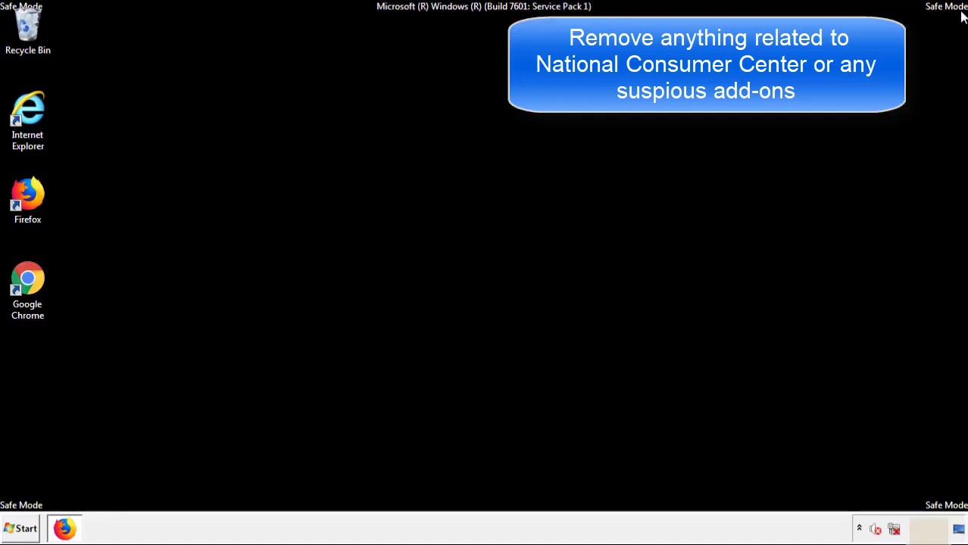
# Open Google Chrome, remove the Search Mine extension from its installed extensions and close the browser.
pyautogui.doubleClick(26, 290)
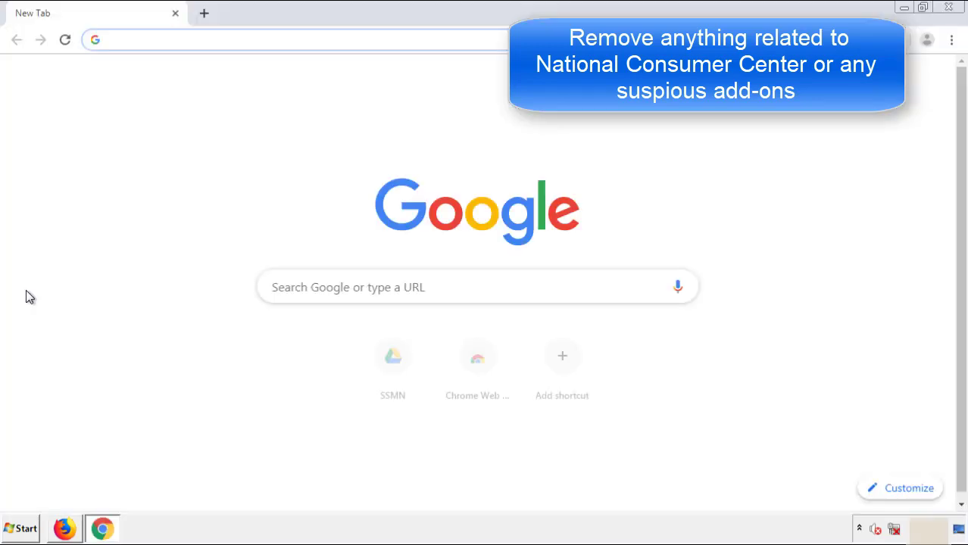
pyautogui.click(951, 39)
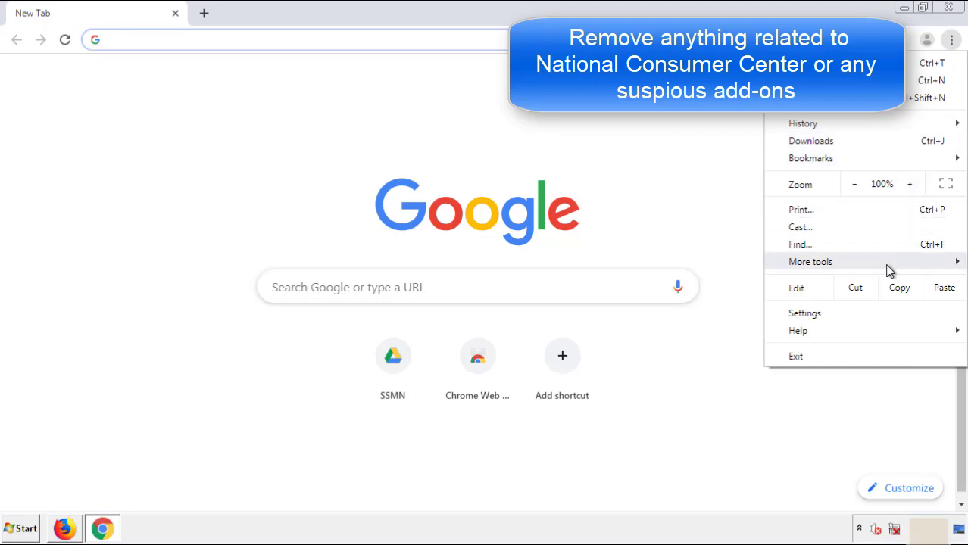
pyautogui.moveTo(871, 264)
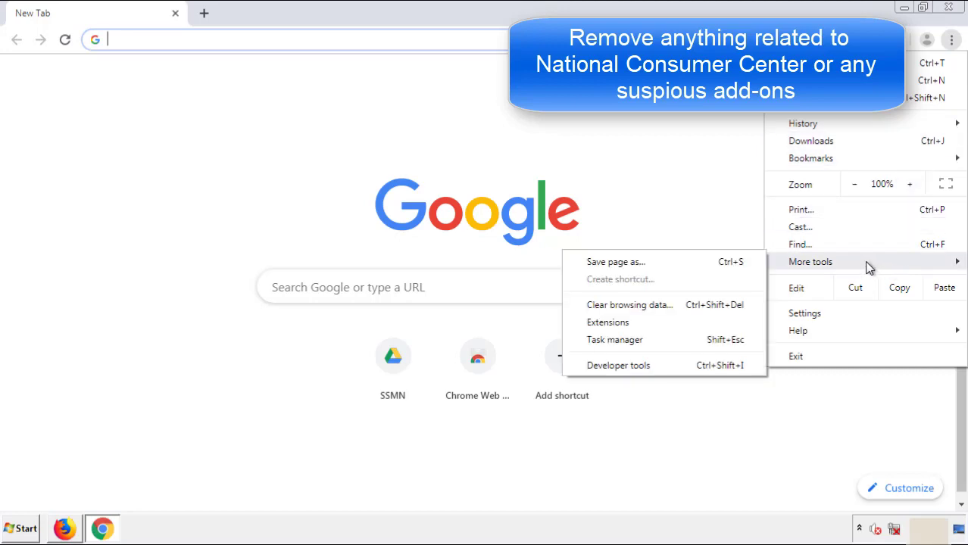
pyautogui.click(614, 323)
pyautogui.scroll(-6, 274, 248)
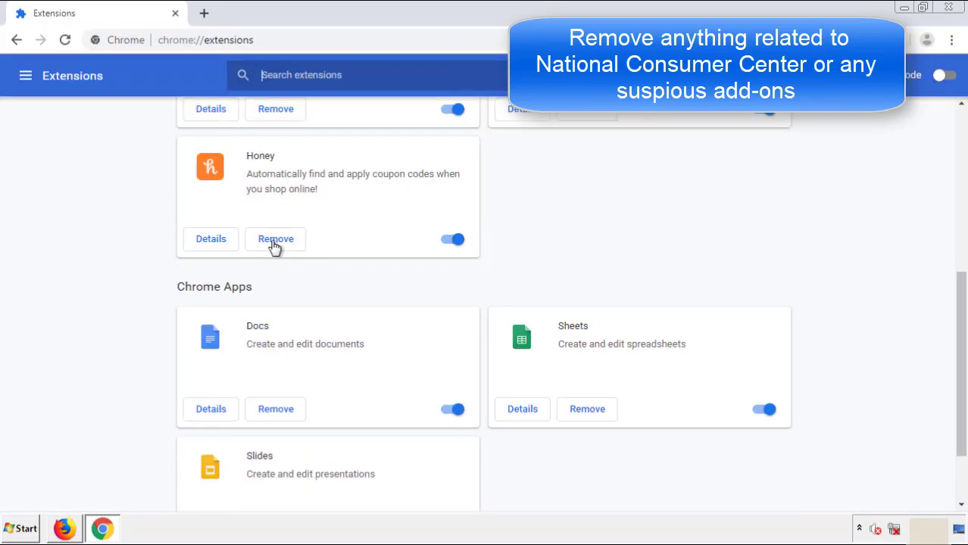
pyautogui.scroll(6, 354, 261)
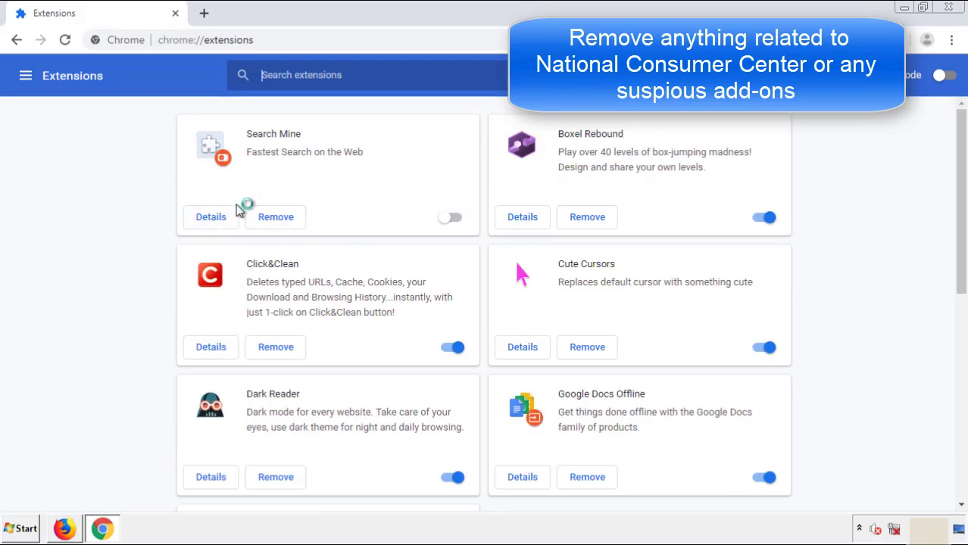
pyautogui.click(274, 221)
pyautogui.click(547, 120)
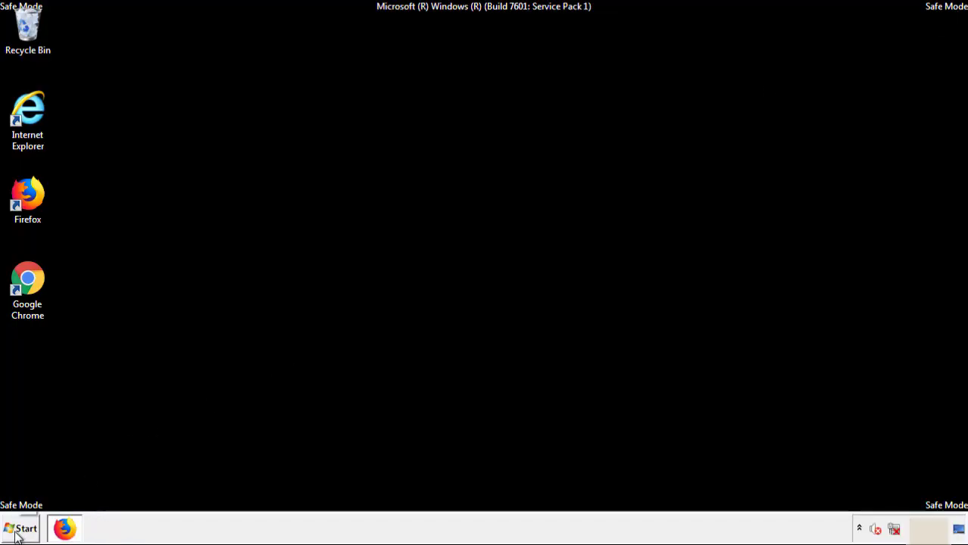
# Bring up the Windows shutdown options that include restarting the computer.
pyautogui.click(23, 529)
pyautogui.moveTo(262, 498)
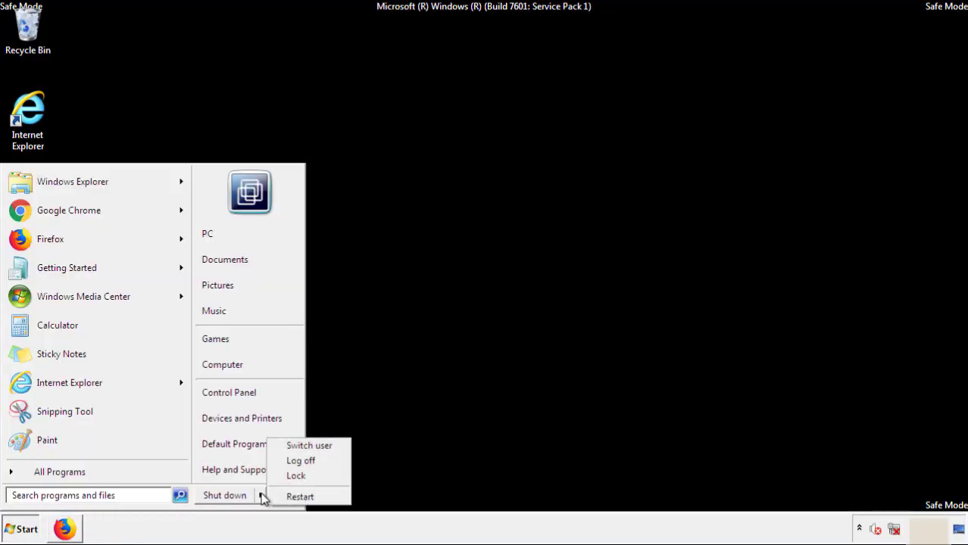